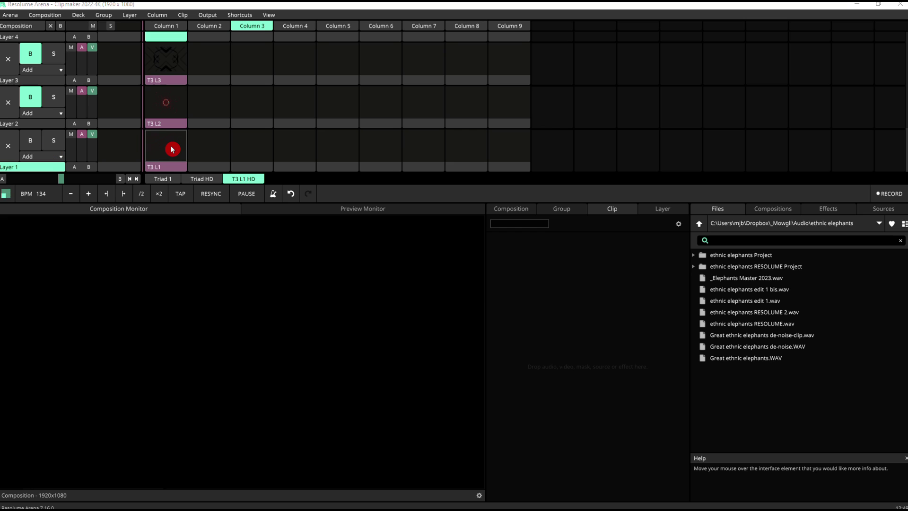
Launch the T3 L1 clip on Layer 1 and set the composition tempo to 120 BPM
click(171, 150)
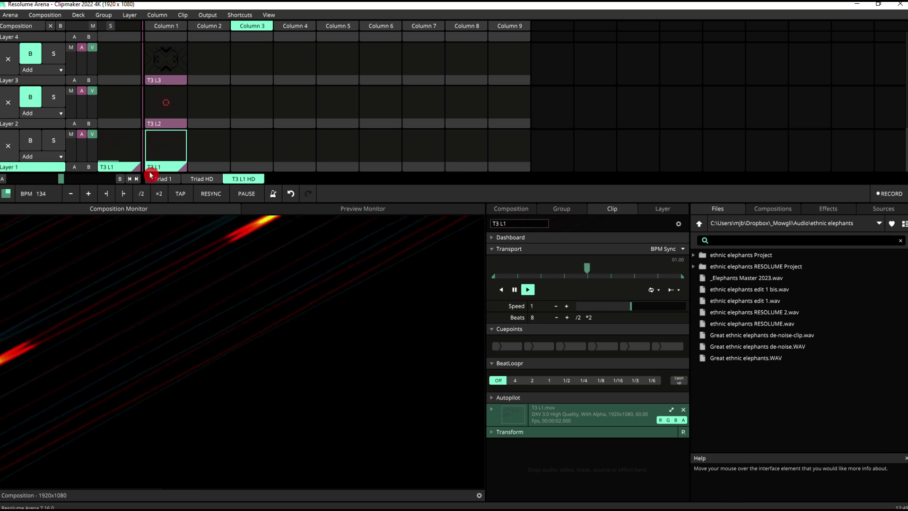
double_click(42, 194)
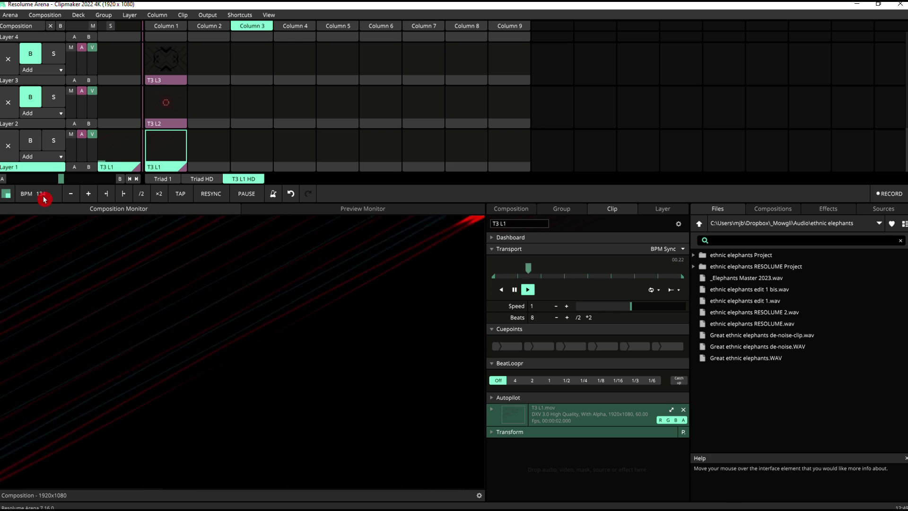
text(120)
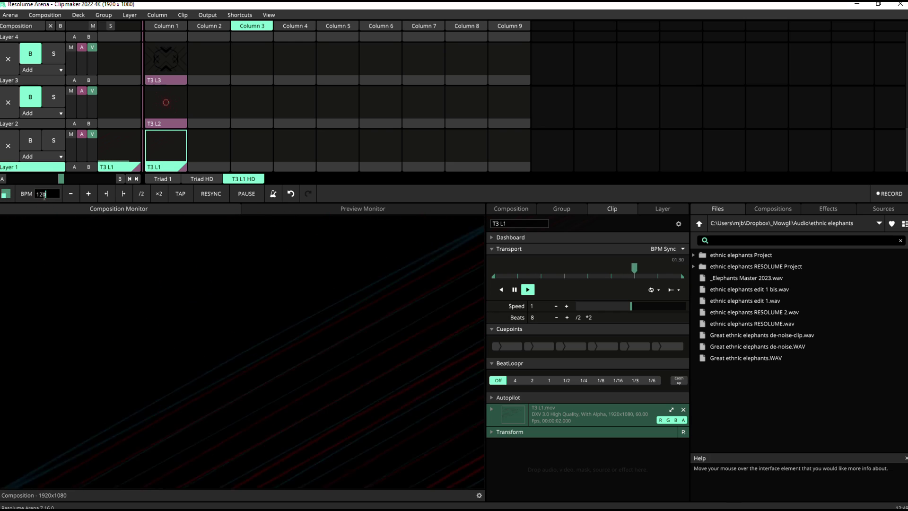
click(44, 198)
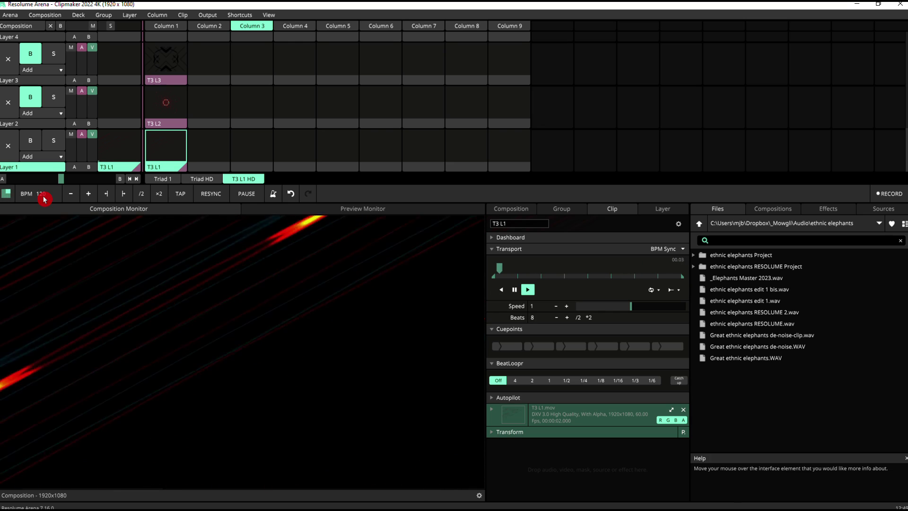
Turn on the metronome, resync to the beat, and launch Column 1 with the 1 key
click(273, 195)
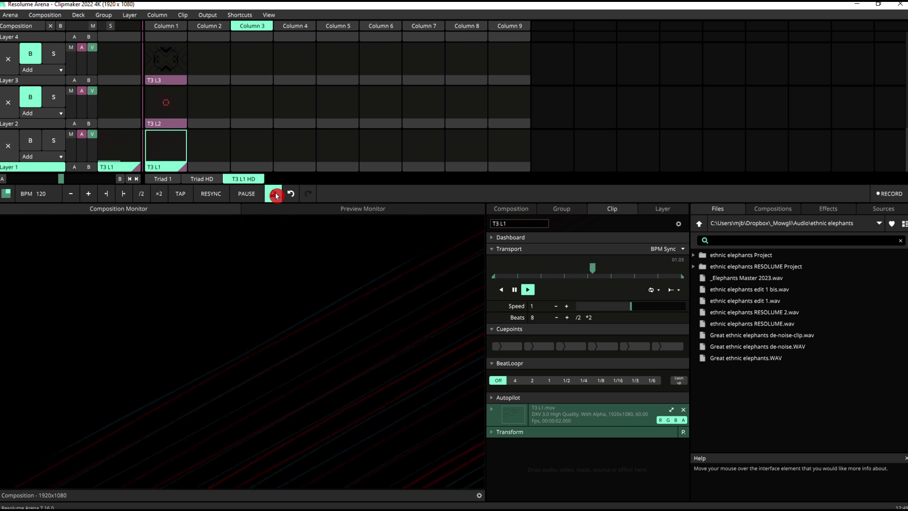
click(204, 196)
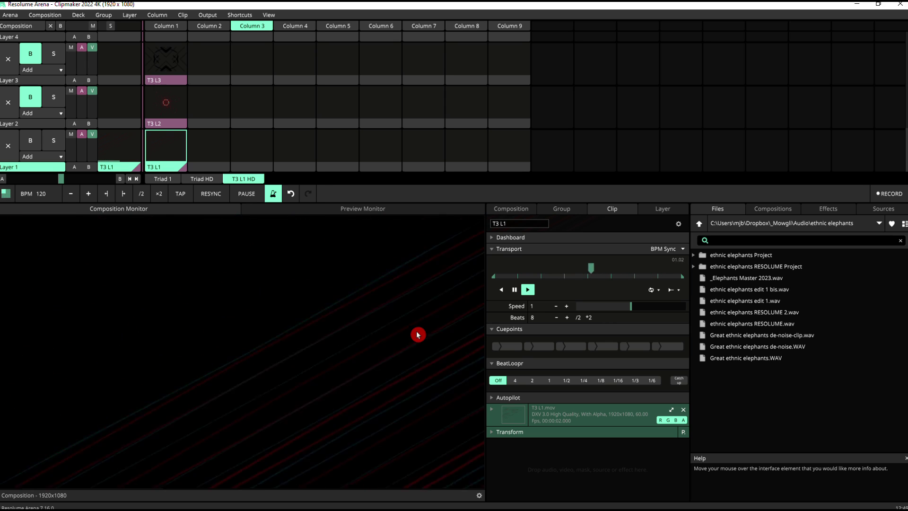
key(1)
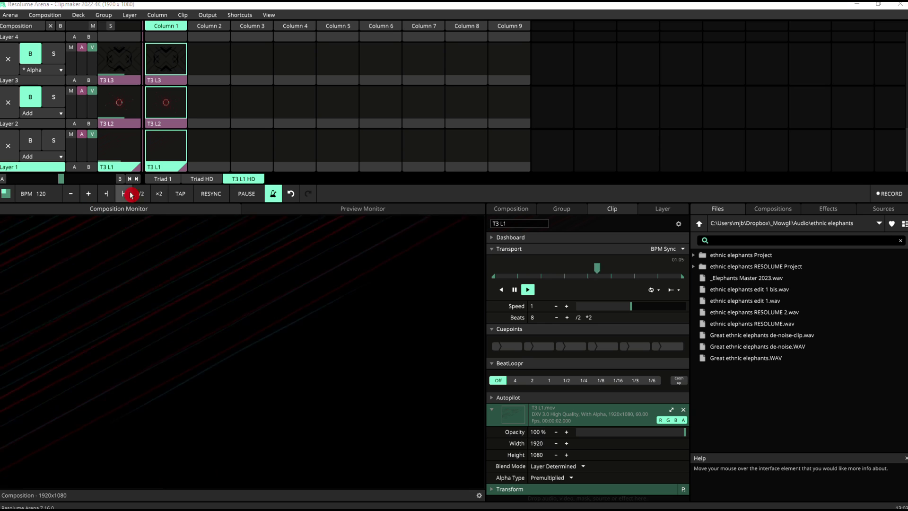
Raise the tempo with the BPM + button until it reads 138
click(91, 194)
click(91, 193)
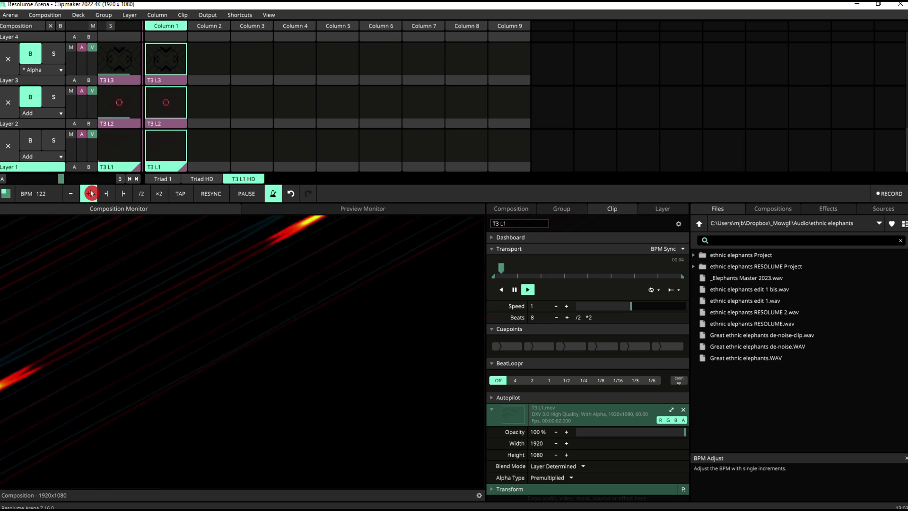
click(91, 193)
click(92, 194)
click(92, 193)
click(91, 193)
click(91, 193)
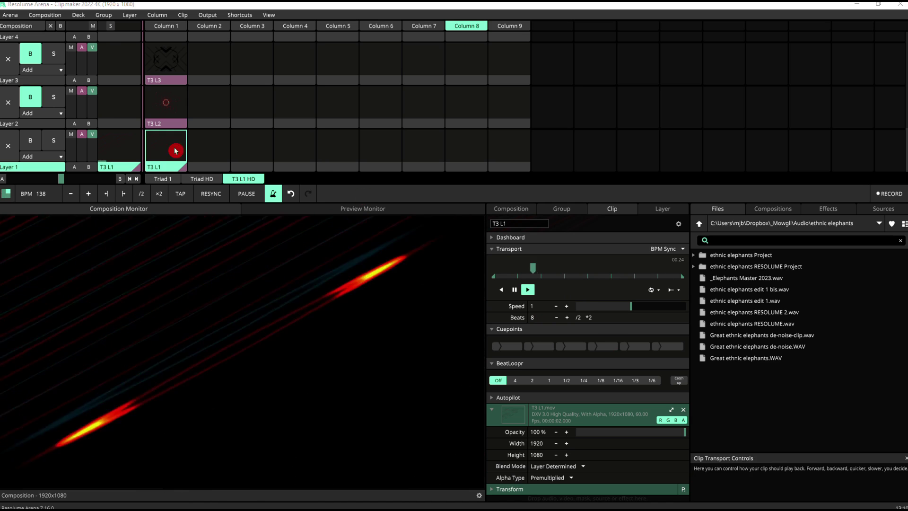
Un-bypass Layer 2, launch the T3 L2 clip and resync it to the beat
click(32, 100)
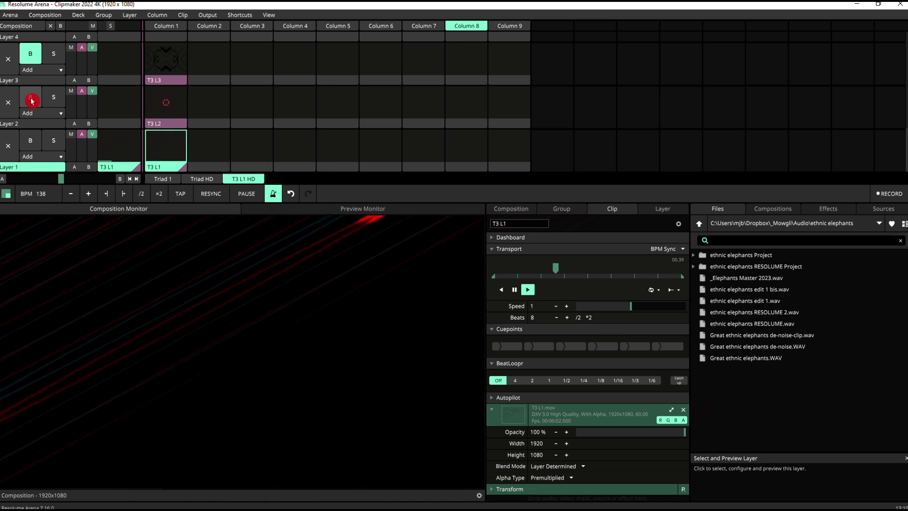
click(162, 126)
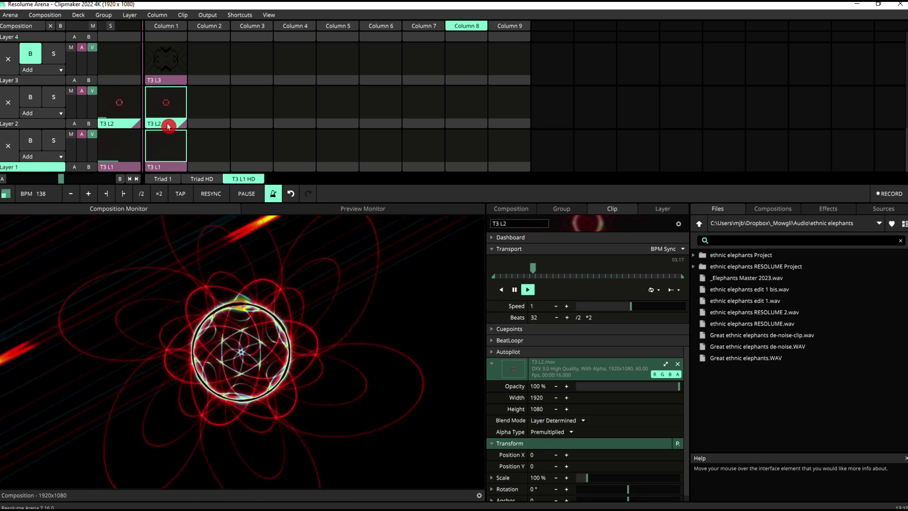
click(206, 193)
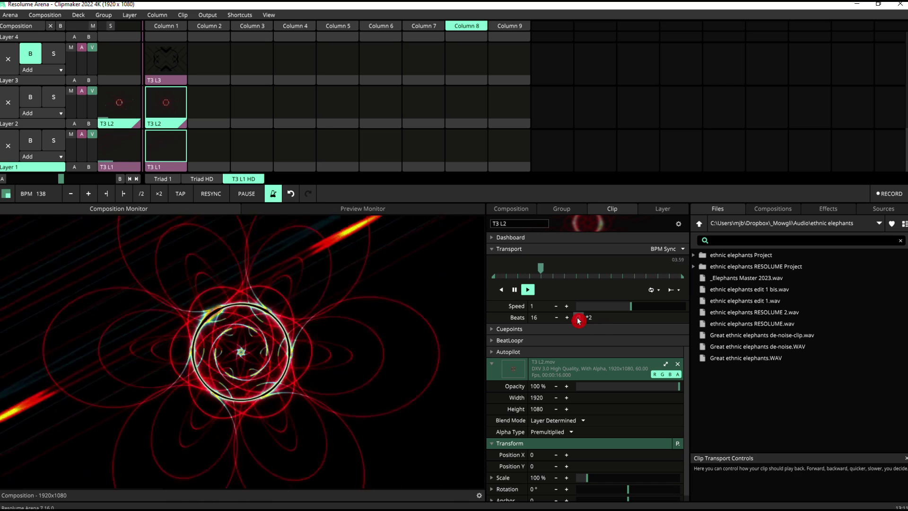
Double the T3 L2 clip's loop length with the Beats ×2 button
click(591, 318)
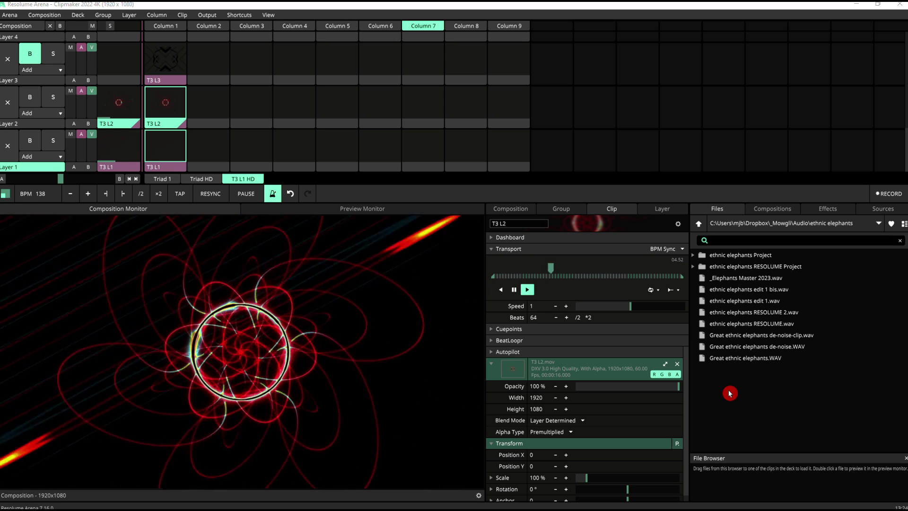
Drag the T3 L3 clip onto the top layer to launch it
drag(706, 338, 163, 66)
Un-bypass Layer 3 and resync all three clips to the beat
click(31, 56)
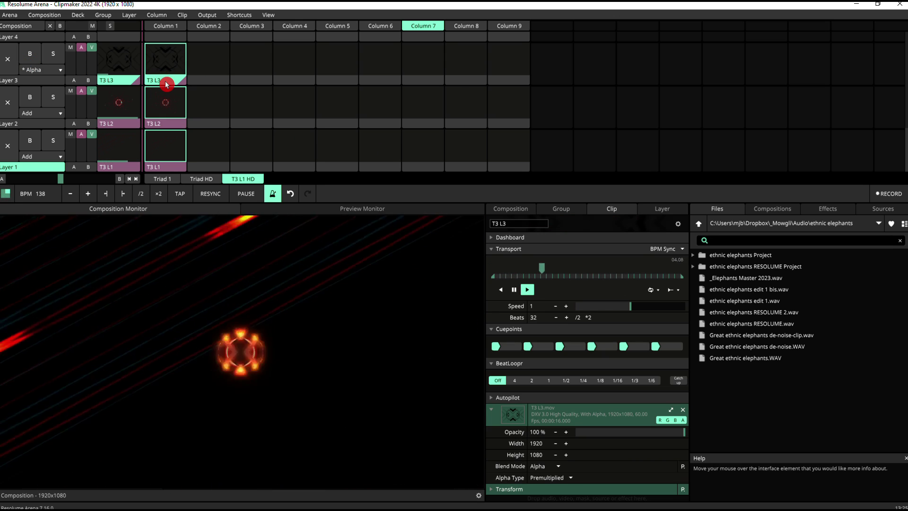
click(216, 194)
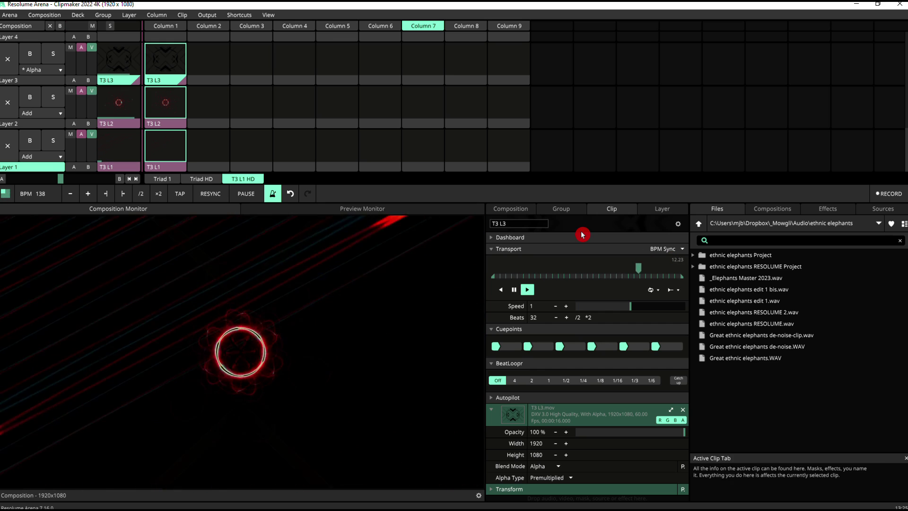
Turn the metronome off and resync the three clips several times on the beat
click(277, 195)
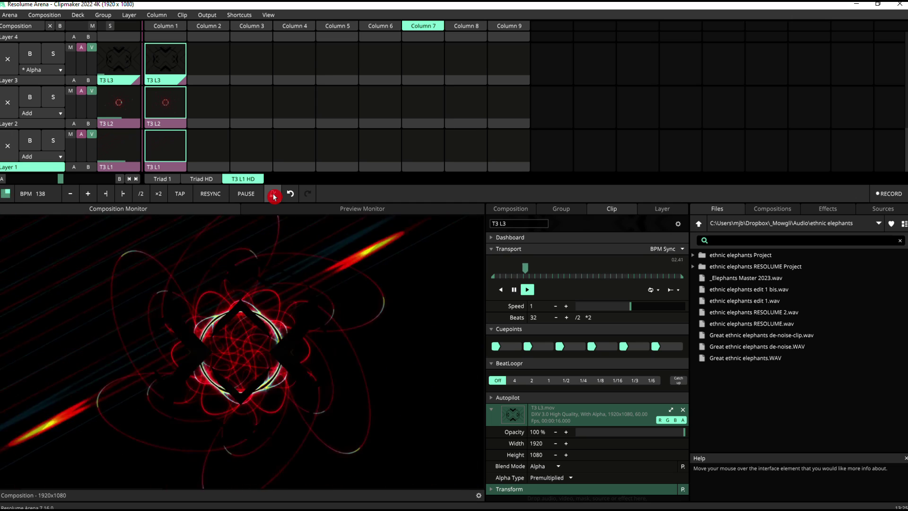
click(208, 196)
click(208, 195)
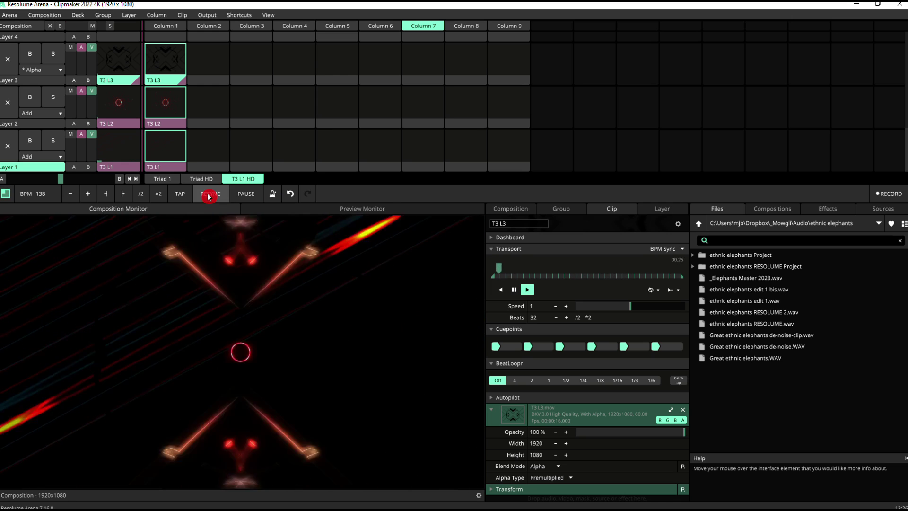
click(208, 196)
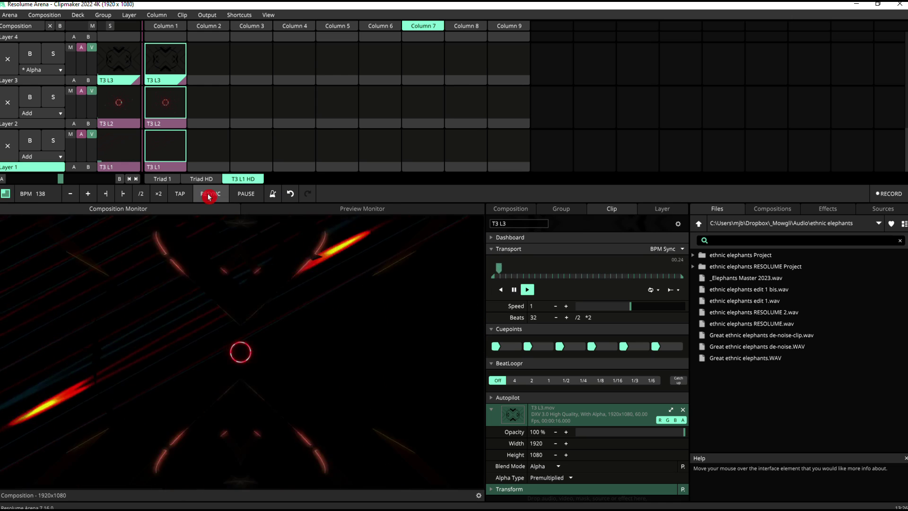
click(208, 196)
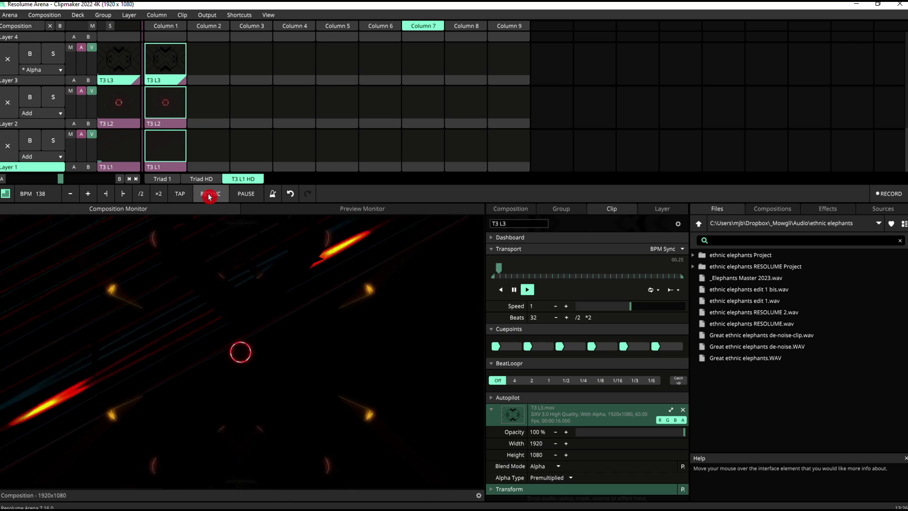
click(209, 195)
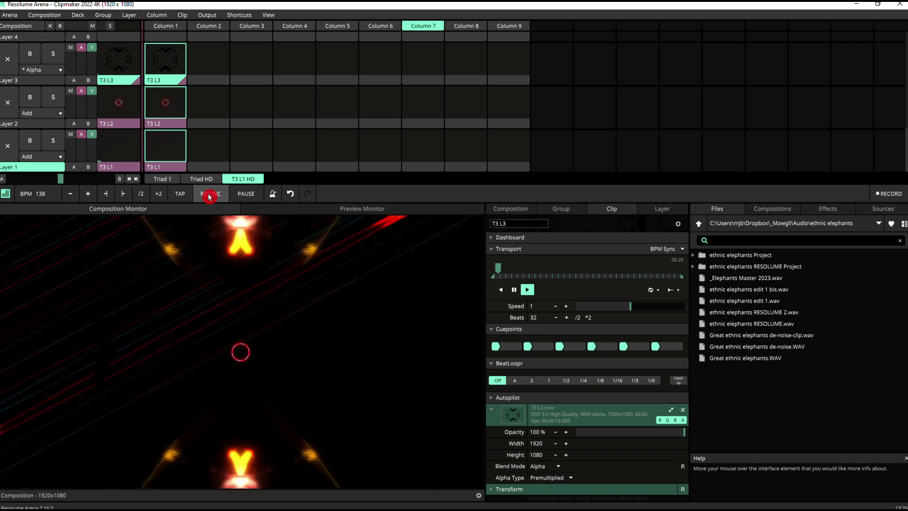
click(208, 195)
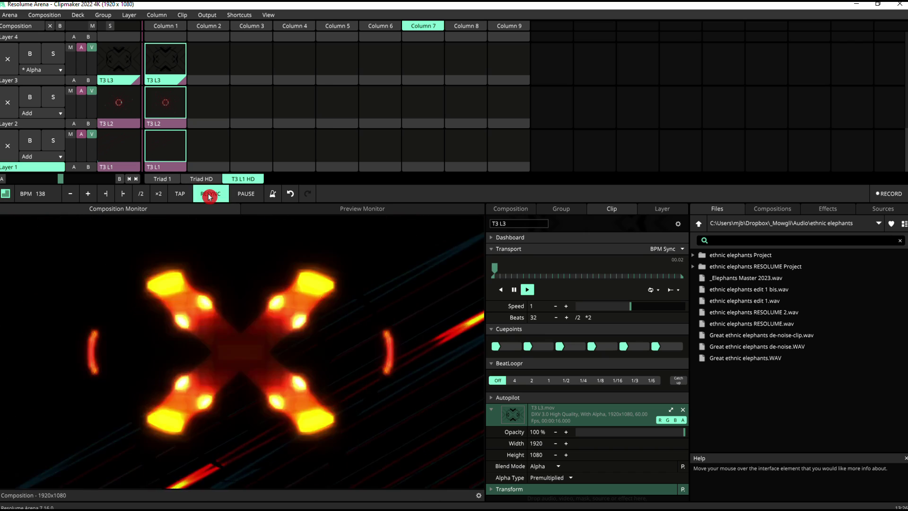
click(209, 196)
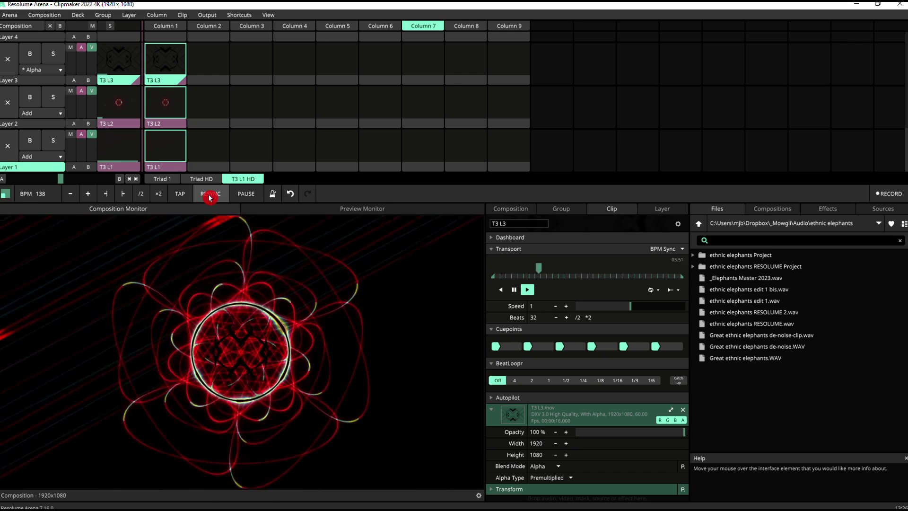
click(209, 196)
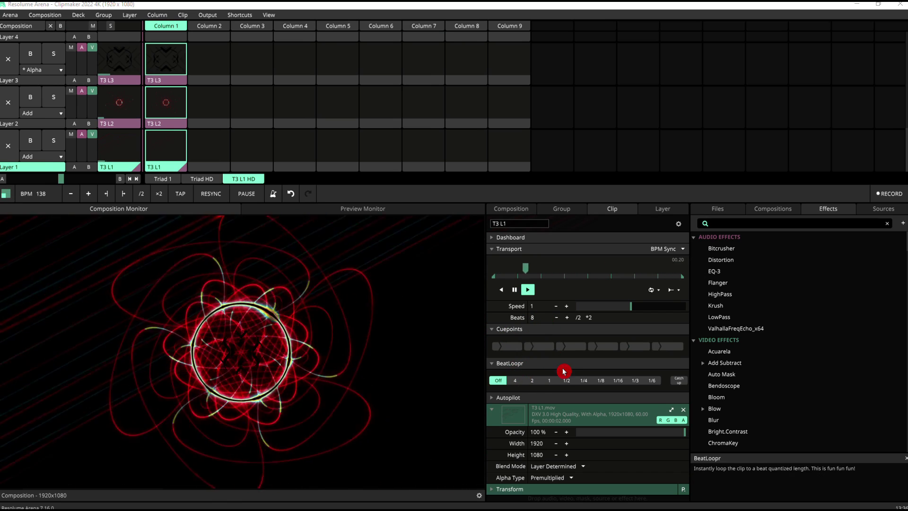
Make T3 L3 the active clip and stop the clip on Layer 2
click(171, 81)
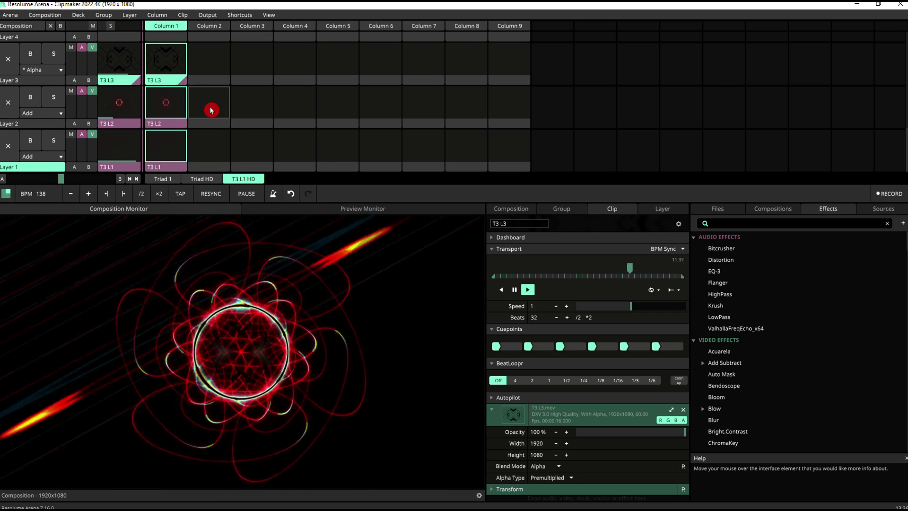
click(210, 113)
Stop the Layer 1 clip, reselect T3 L3, and pause the composition tempo
click(211, 156)
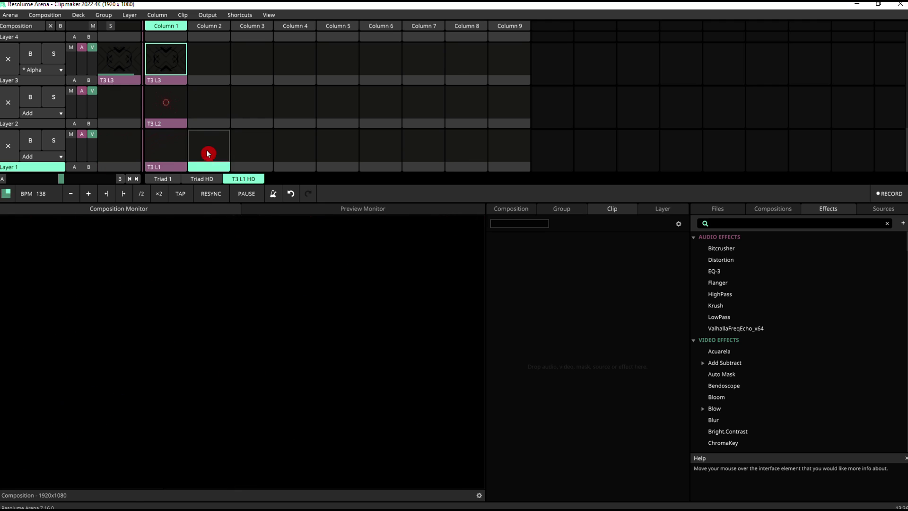
click(168, 61)
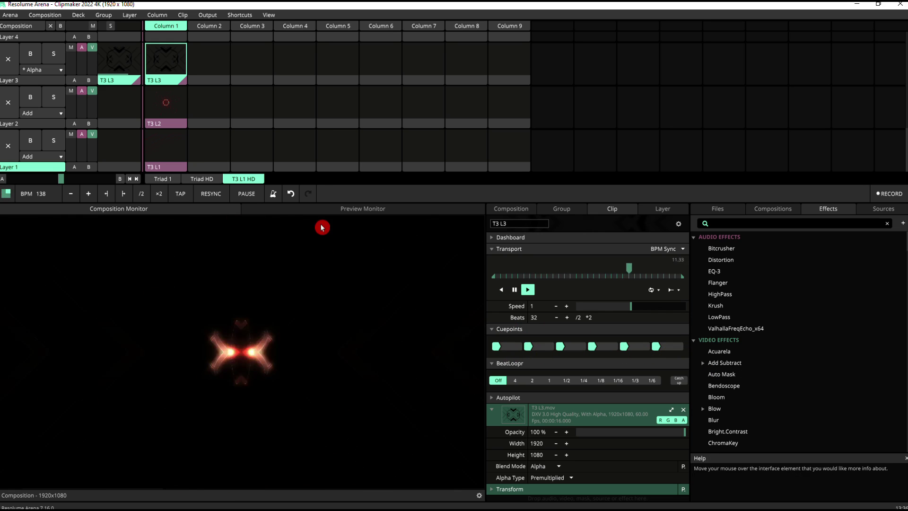
click(245, 195)
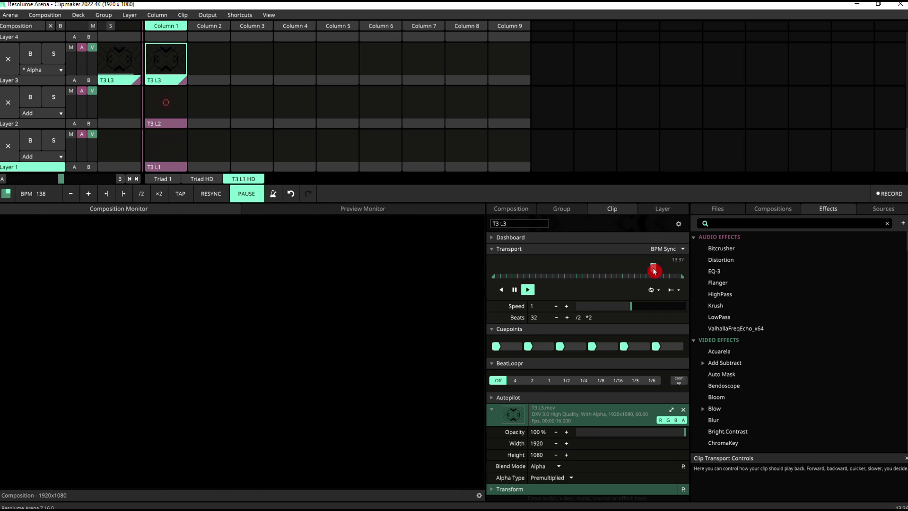
Scrub through T3 L3, pause and resume it, then play it in reverse
drag(654, 271, 497, 292)
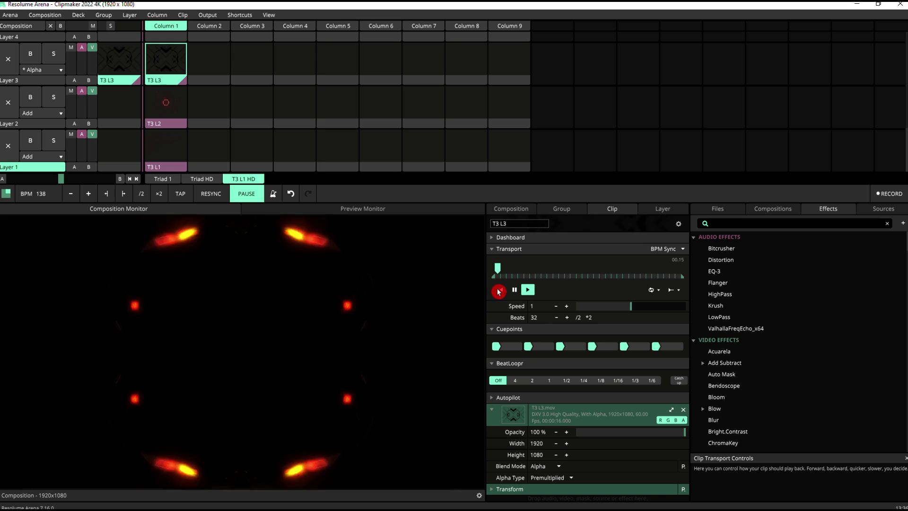
click(518, 291)
click(522, 292)
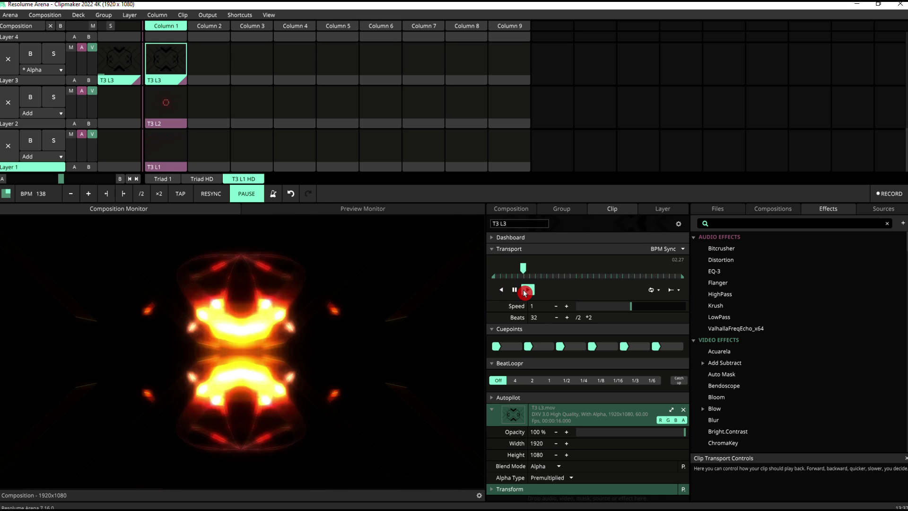
click(503, 291)
click(506, 292)
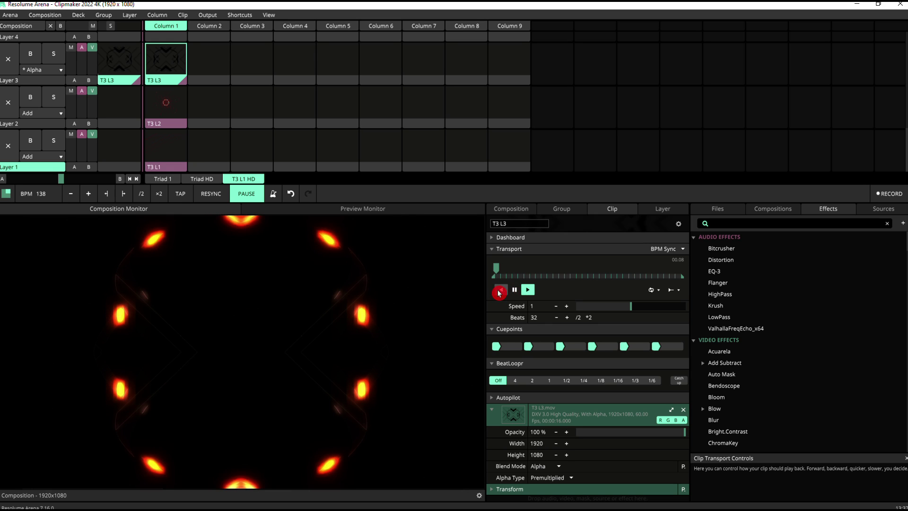
Jump between the first and second cue points, scrubbing the playhead and pausing the clip
click(494, 349)
click(511, 270)
click(512, 347)
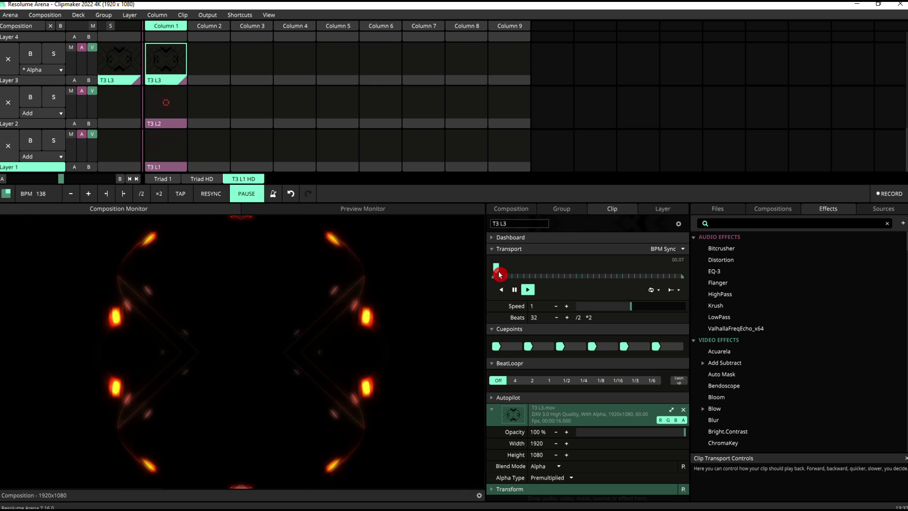
drag(496, 270, 513, 274)
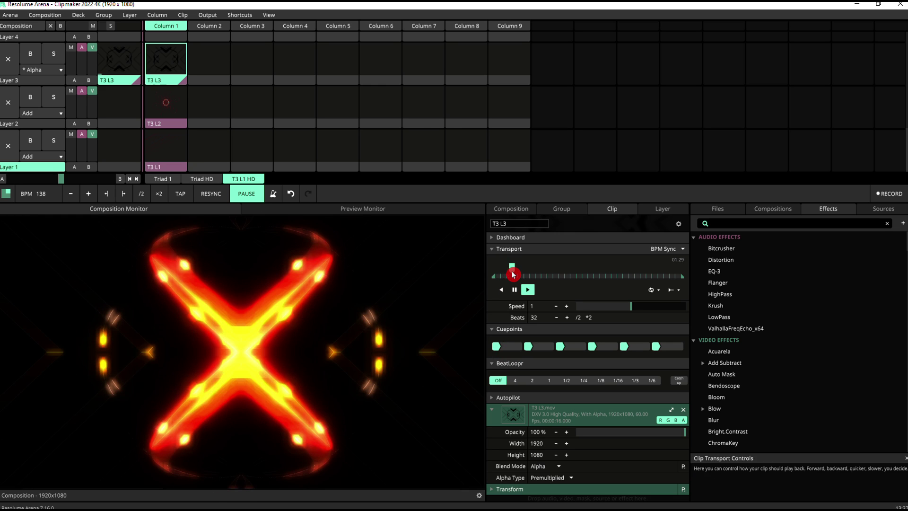
click(513, 290)
click(527, 349)
mouse_move(528, 265)
mouse_down()
mouse_move(514, 267)
mouse_move(523, 272)
mouse_up()
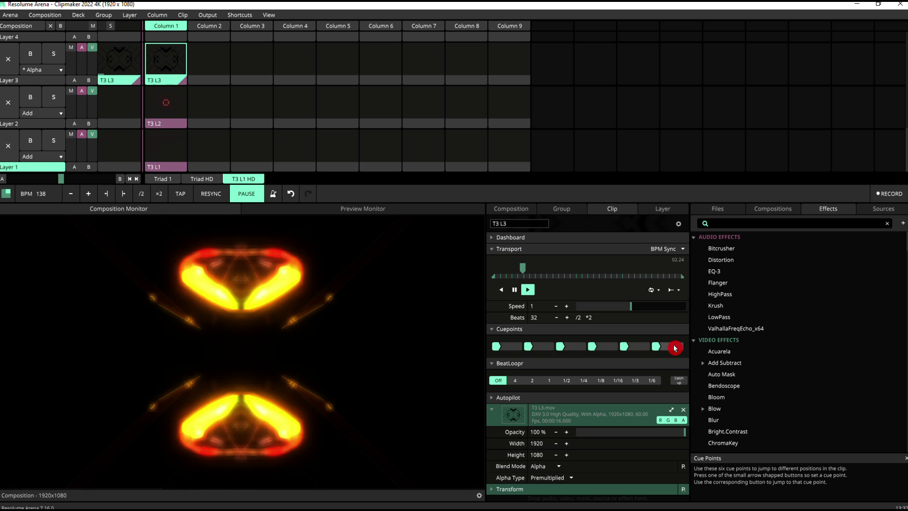
Resume composition playback and retrigger T3 L3 repeatedly from its first cue point
click(246, 194)
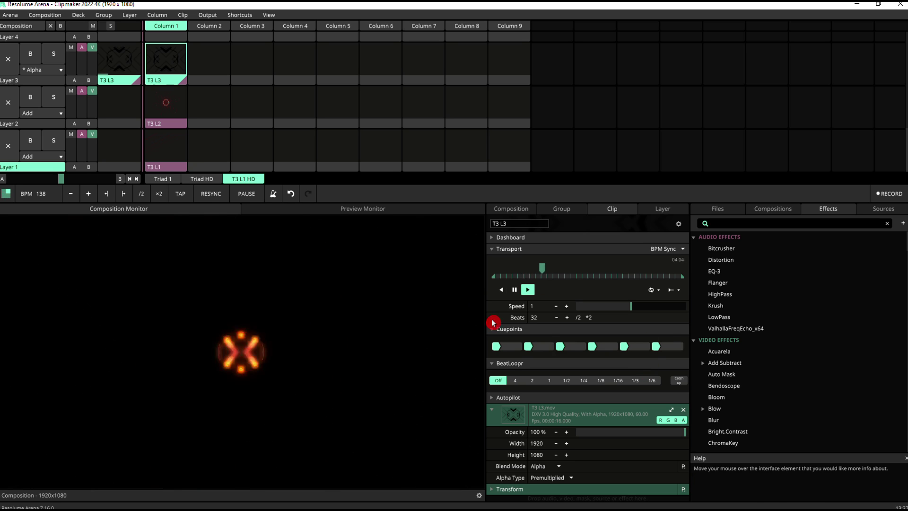
click(512, 349)
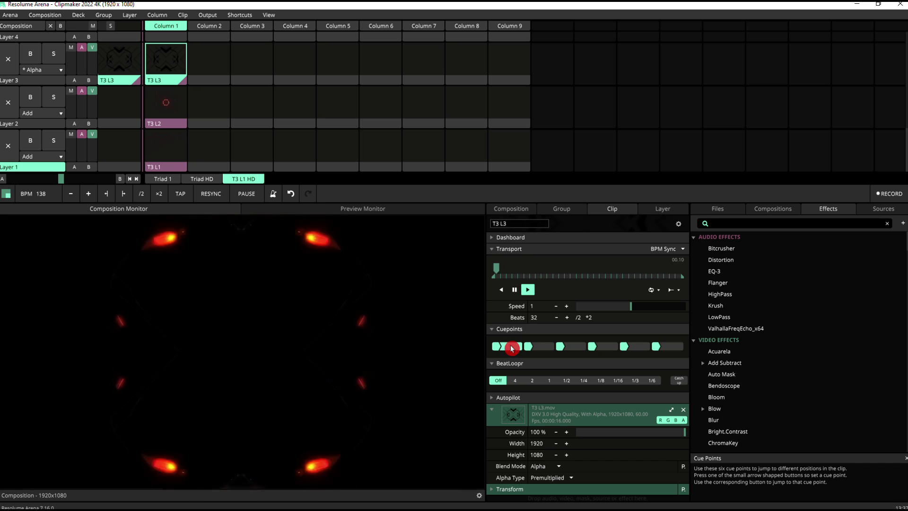
click(512, 348)
click(512, 348)
click(511, 348)
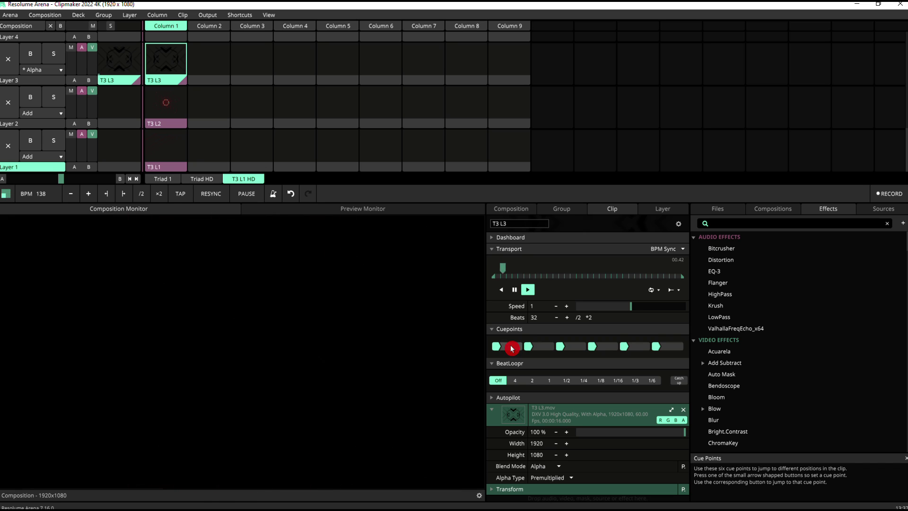
click(512, 348)
click(512, 348)
click(512, 348)
click(512, 348)
click(511, 349)
click(512, 348)
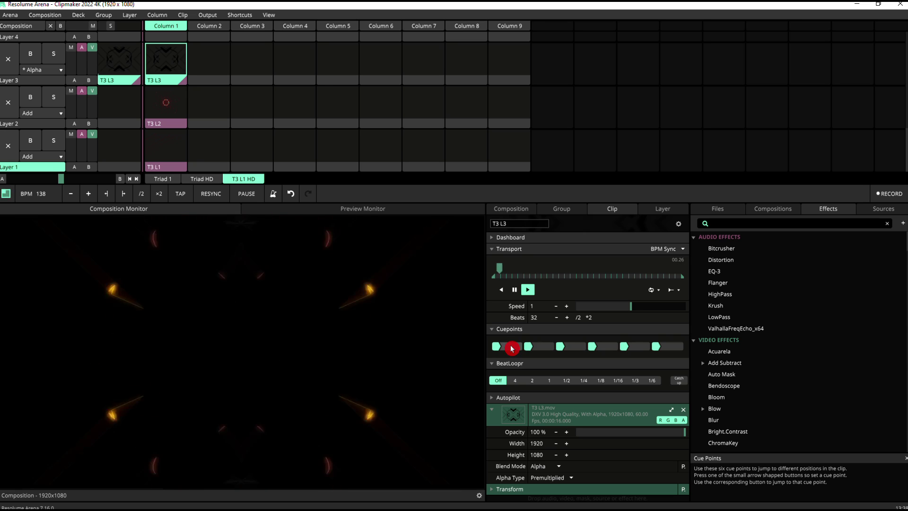
click(511, 349)
click(512, 349)
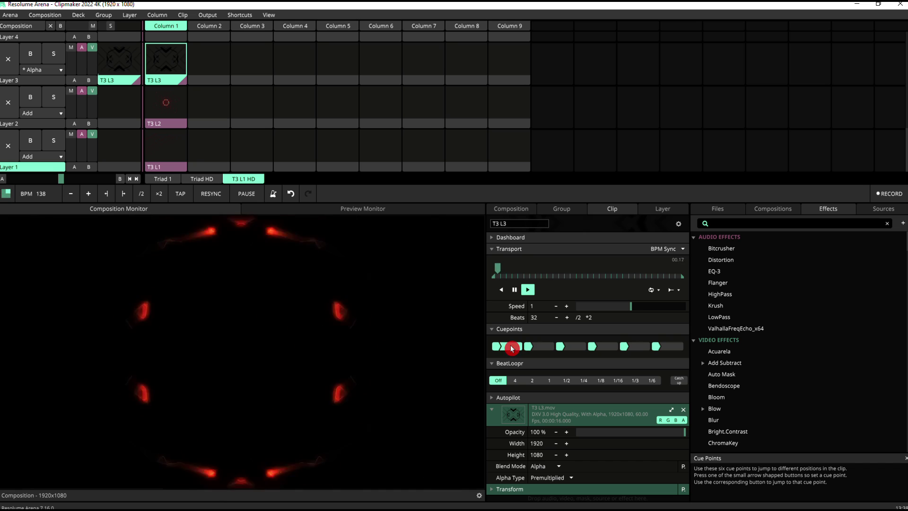
Retrigger the second cue point a few times, then return to the first
click(539, 348)
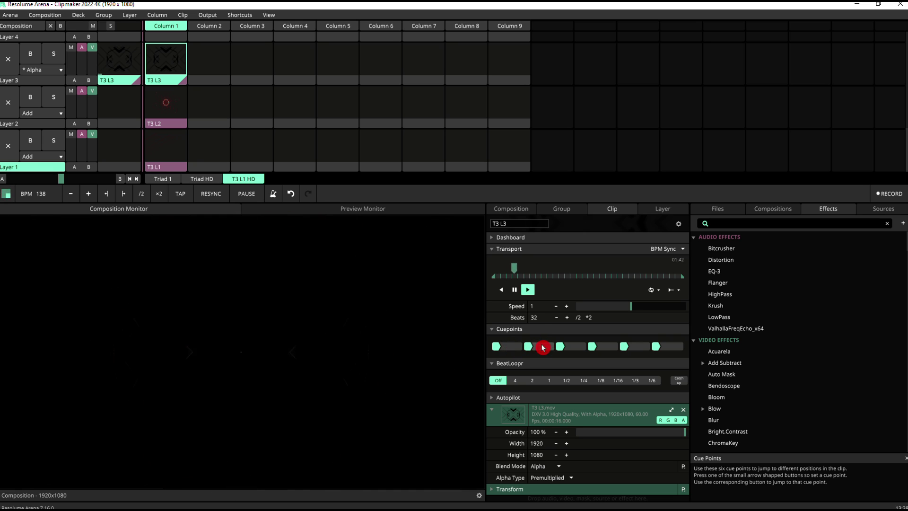
click(543, 347)
click(542, 347)
click(543, 347)
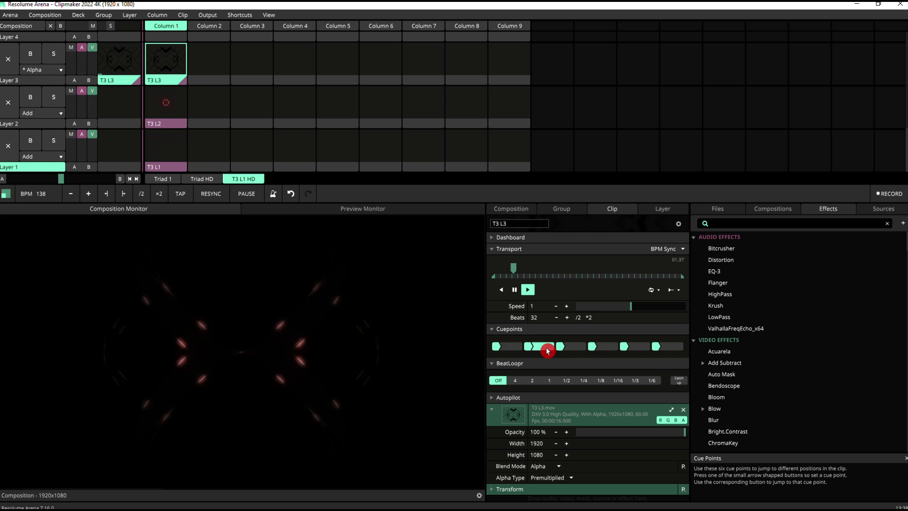
click(503, 348)
click(502, 348)
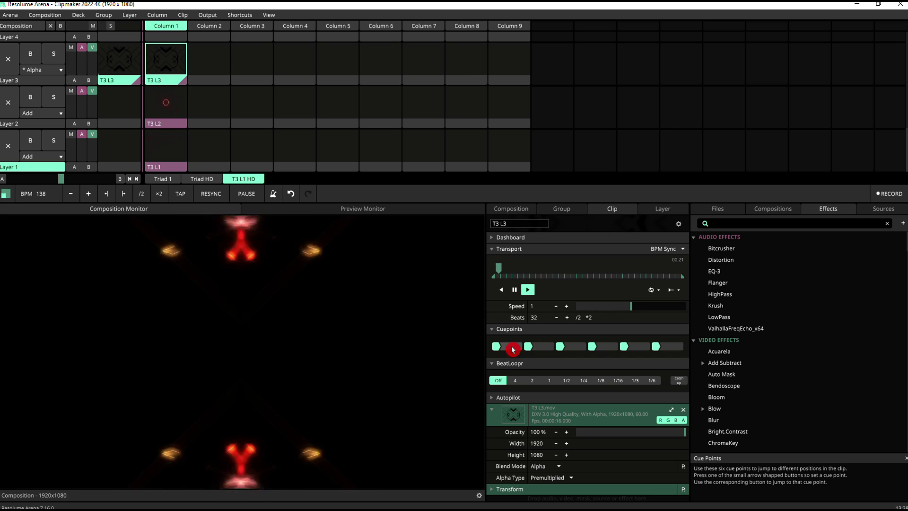
Jump to the third cue point, retrigger it several times, then return to the second
click(547, 348)
click(571, 348)
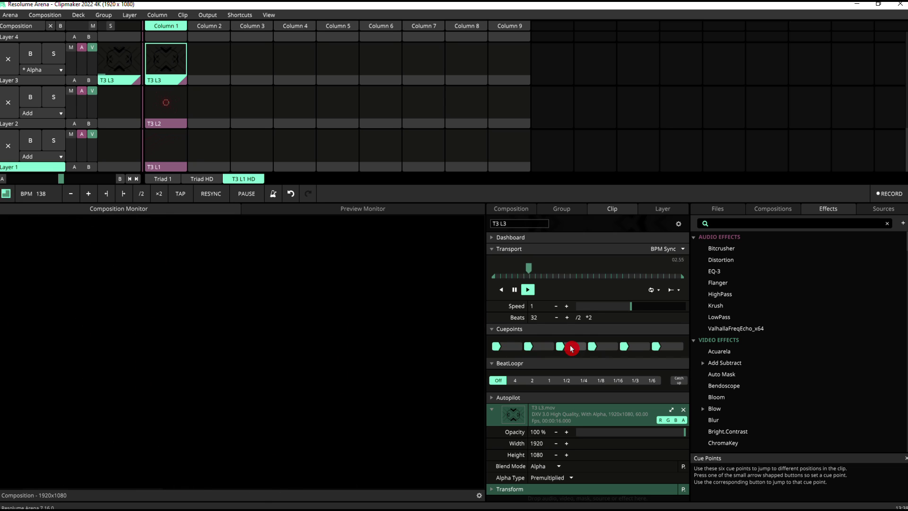
click(571, 348)
click(571, 348)
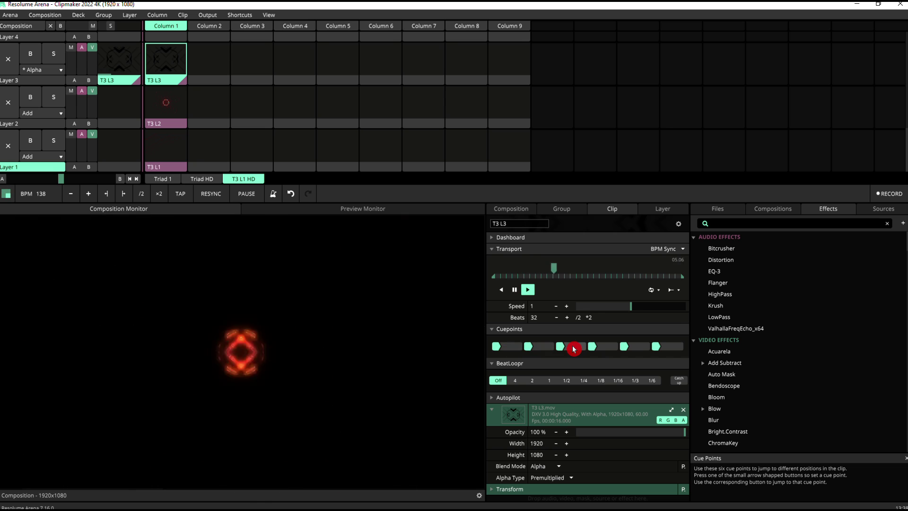
click(574, 348)
click(574, 349)
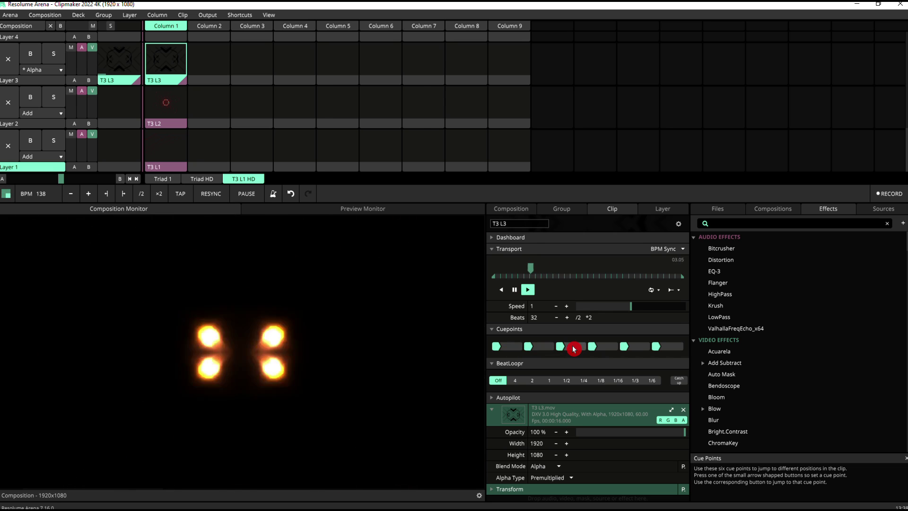
click(543, 347)
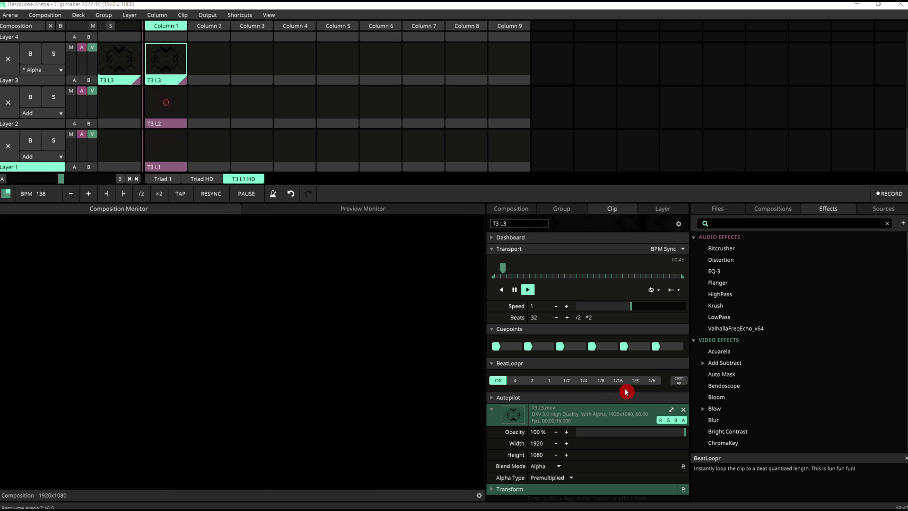
Set BeatLoopr to 4 beats on T3 L3, then trigger cue points one, two (twice) and four
click(515, 380)
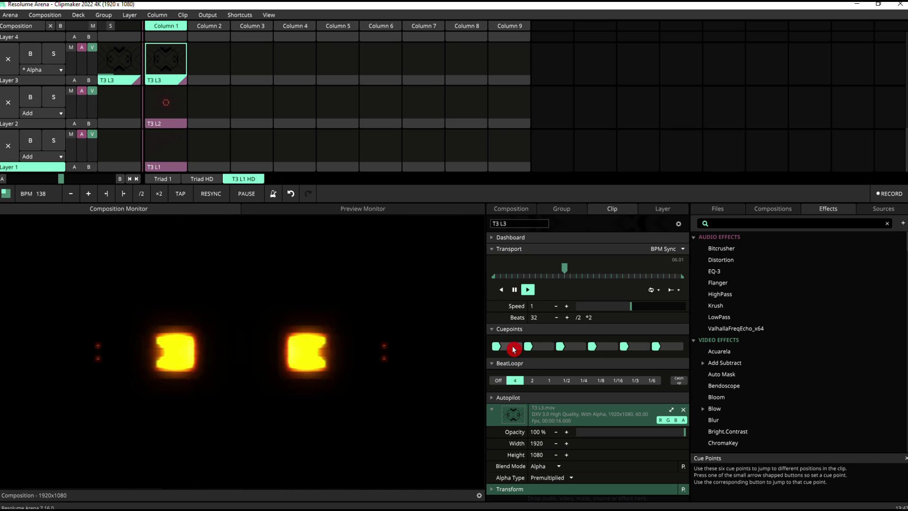
click(514, 348)
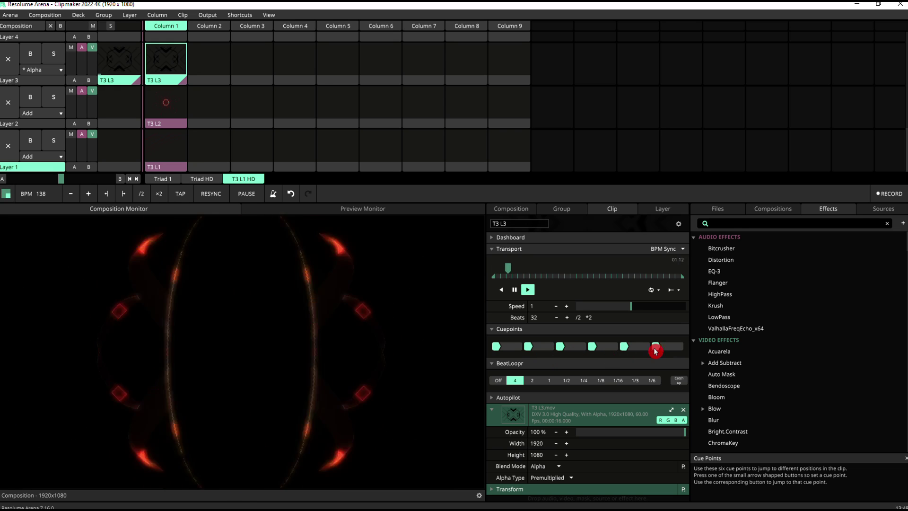
click(543, 349)
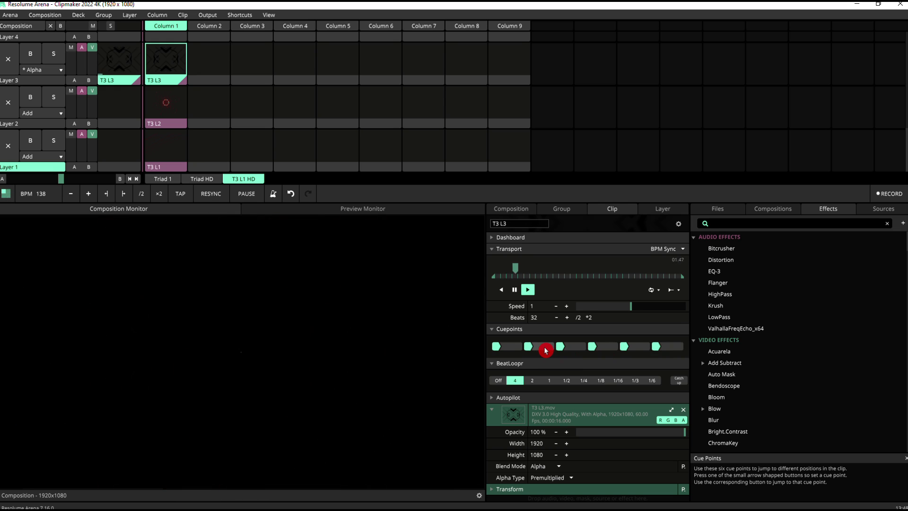
click(545, 350)
click(613, 347)
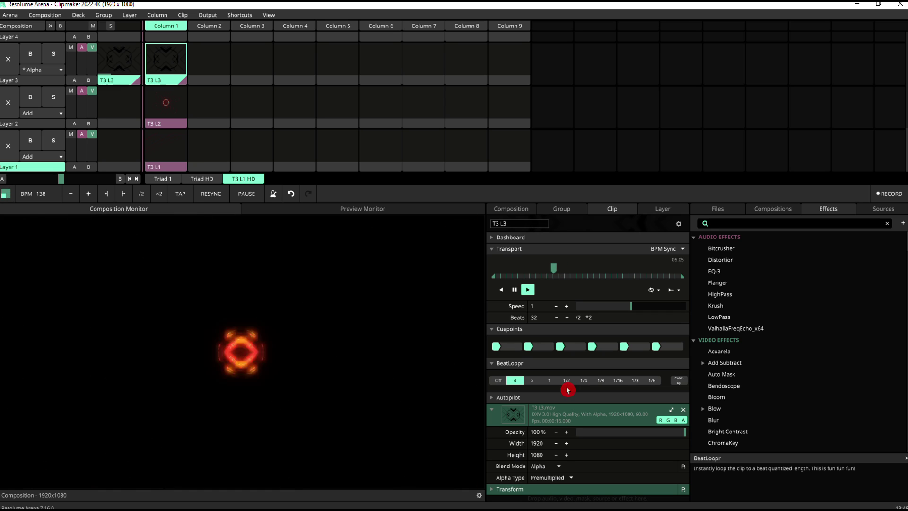
Set BeatLoopr to 2 beats, then jump to the second cue point and a later one
click(533, 381)
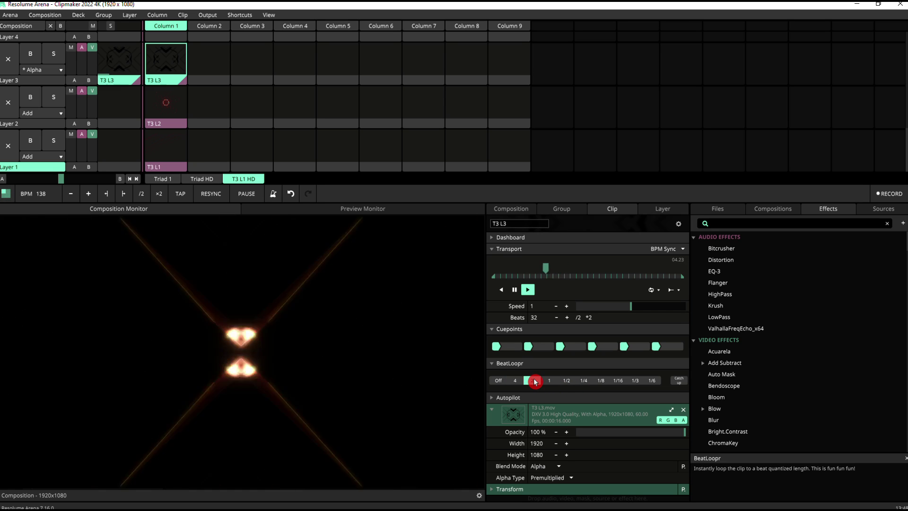
click(544, 347)
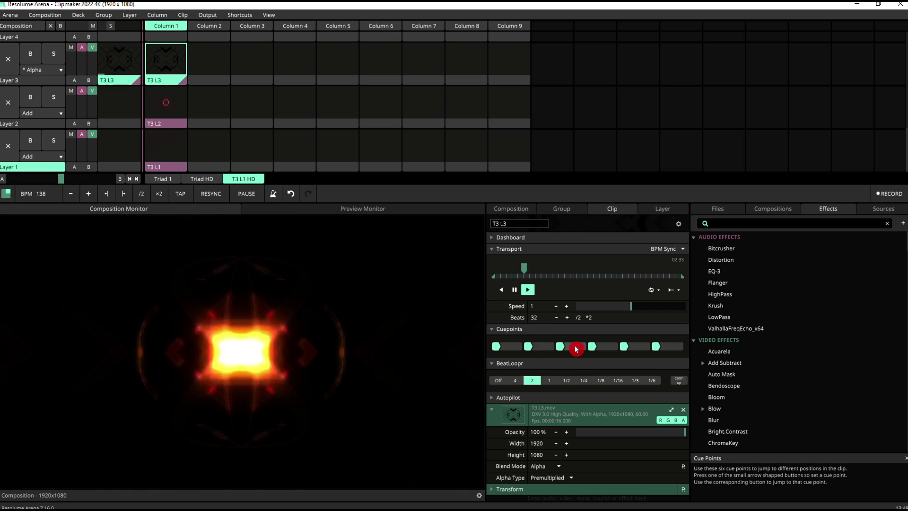
click(670, 349)
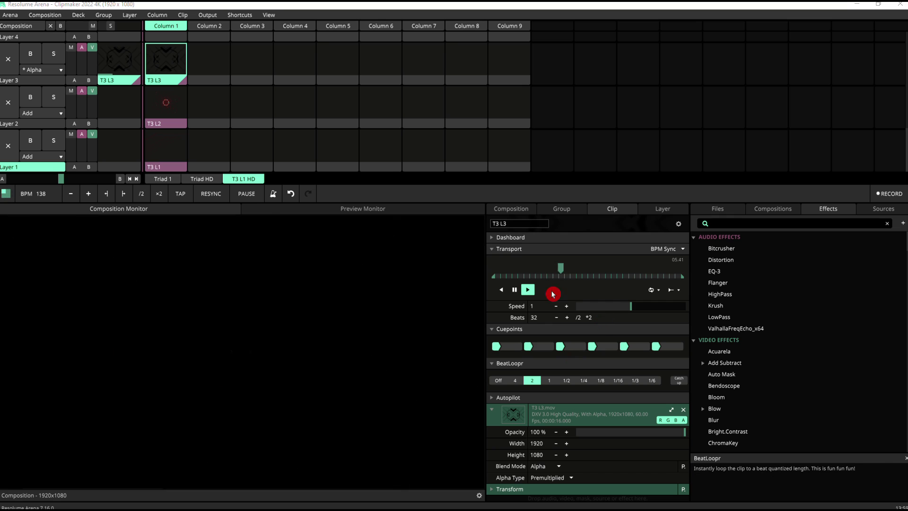
Show the Composition menu's Beat Snap submenu, with None currently selected
click(53, 17)
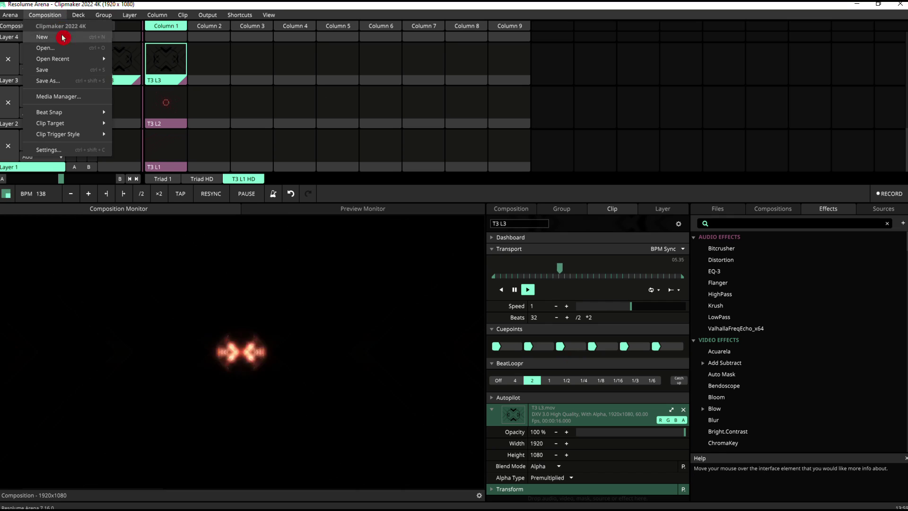
mouse_move(53, 115)
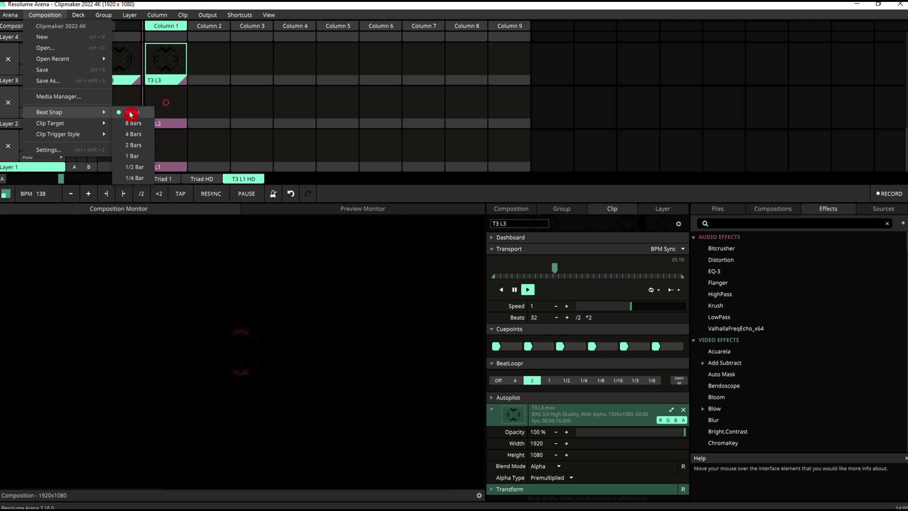
Show the Clip menu's Beat Snap submenu for T3 L3, set to Composition Determined
click(186, 16)
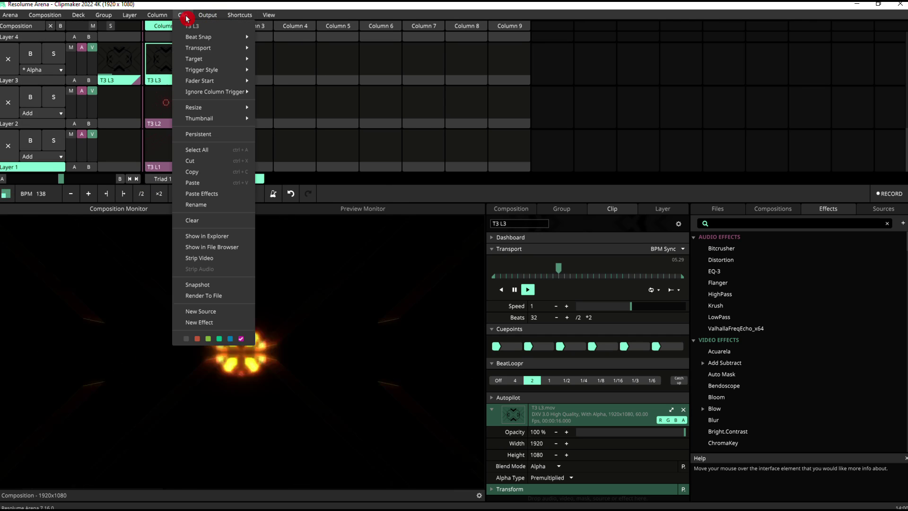
mouse_move(213, 36)
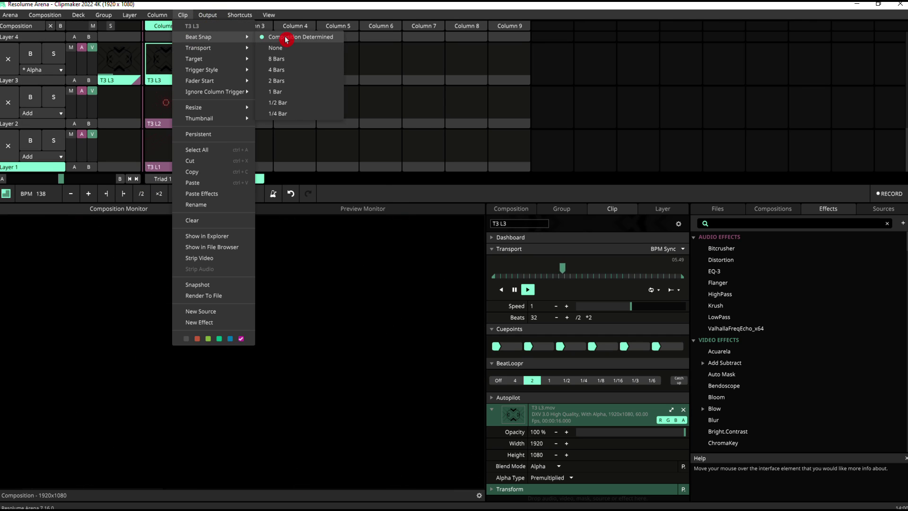